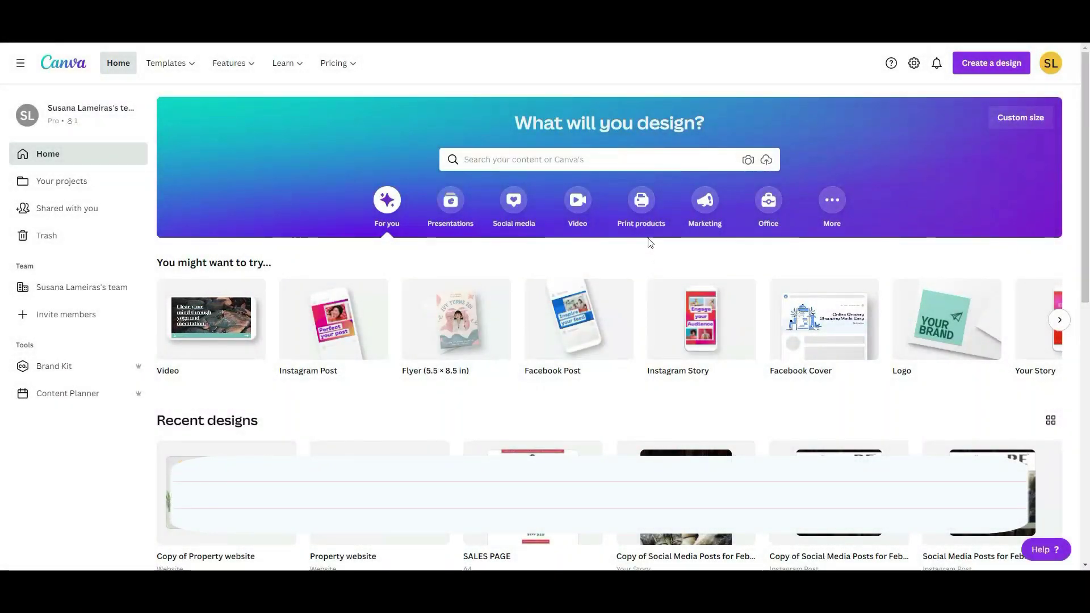
Step: Search templates for 'website' and filter the Theme results to Real Estate
{"action": "left_click", "coordinate": [488, 161]}
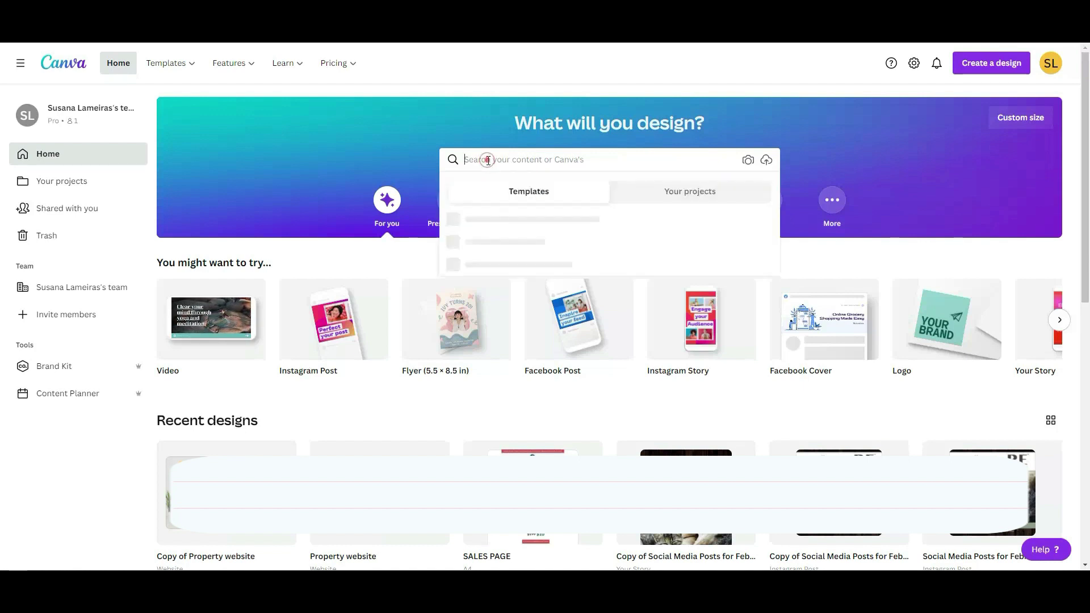
{"action": "type", "text": "w"}
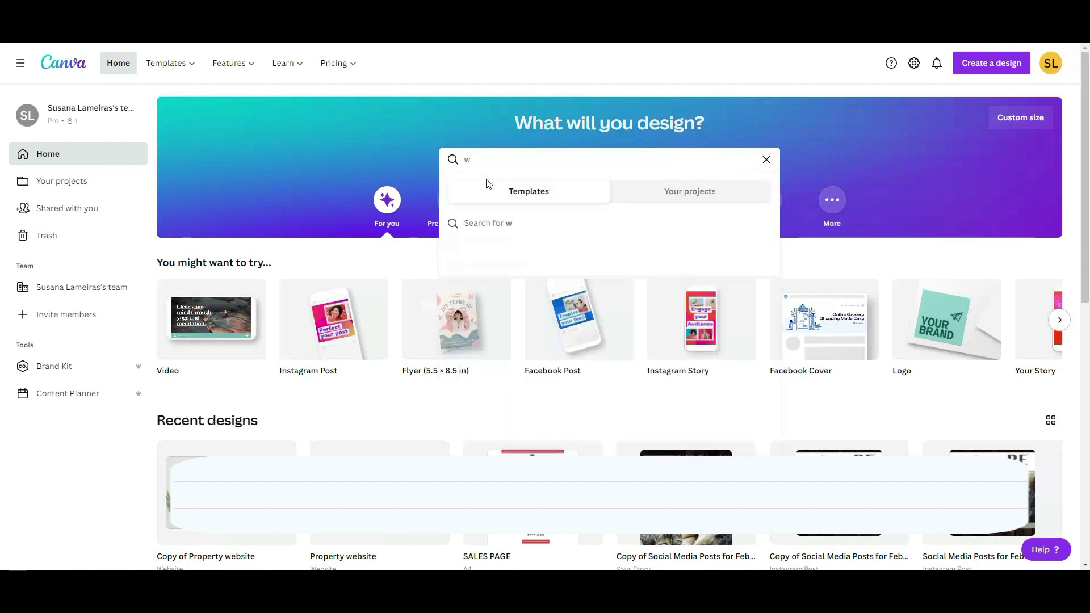
{"action": "type", "text": "ebsite"}
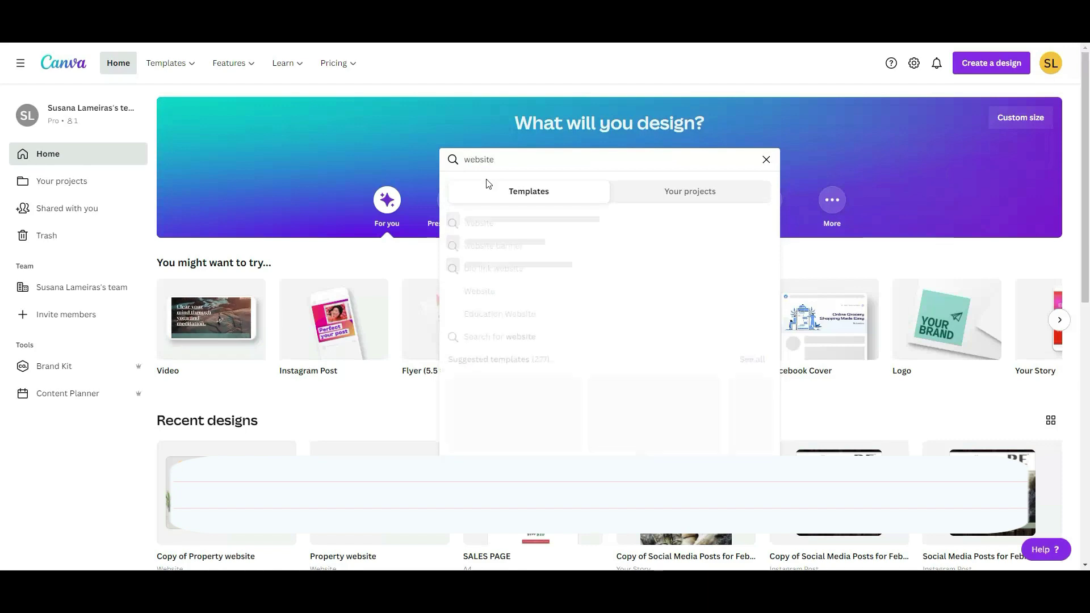
{"action": "key", "text": "Escape"}
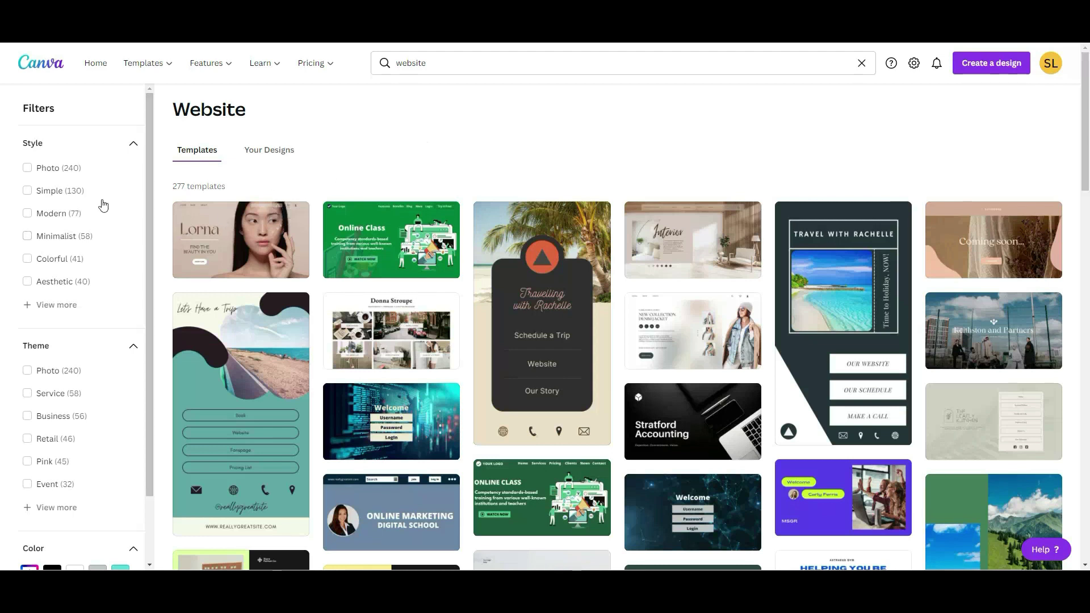
{"action": "left_click_drag", "start_coordinate": [150, 195], "coordinate": [145, 271]}
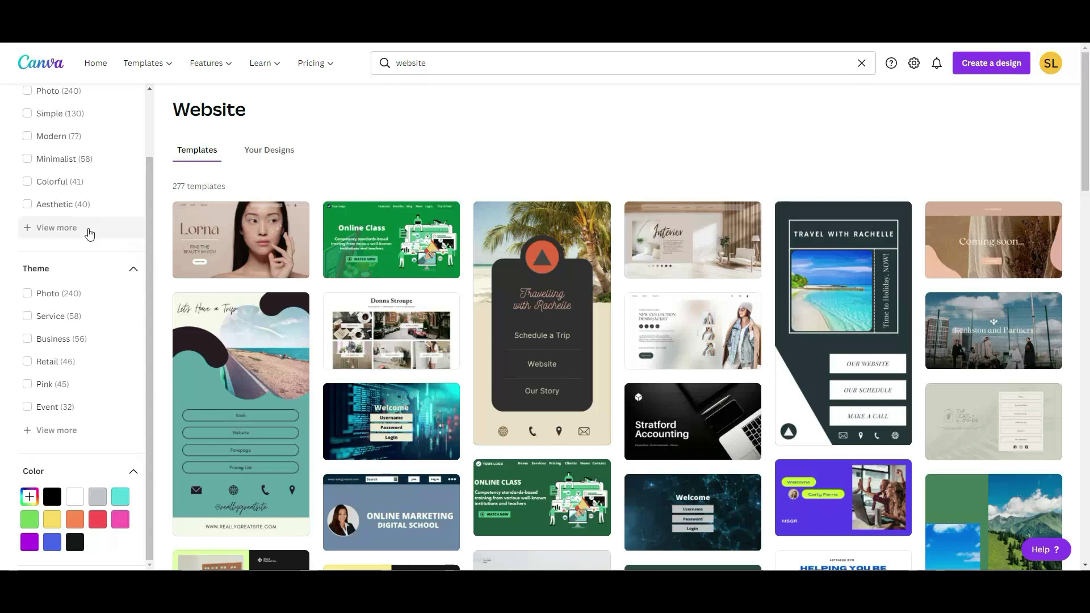
{"action": "left_click", "coordinate": [63, 227]}
{"action": "left_click", "coordinate": [60, 282]}
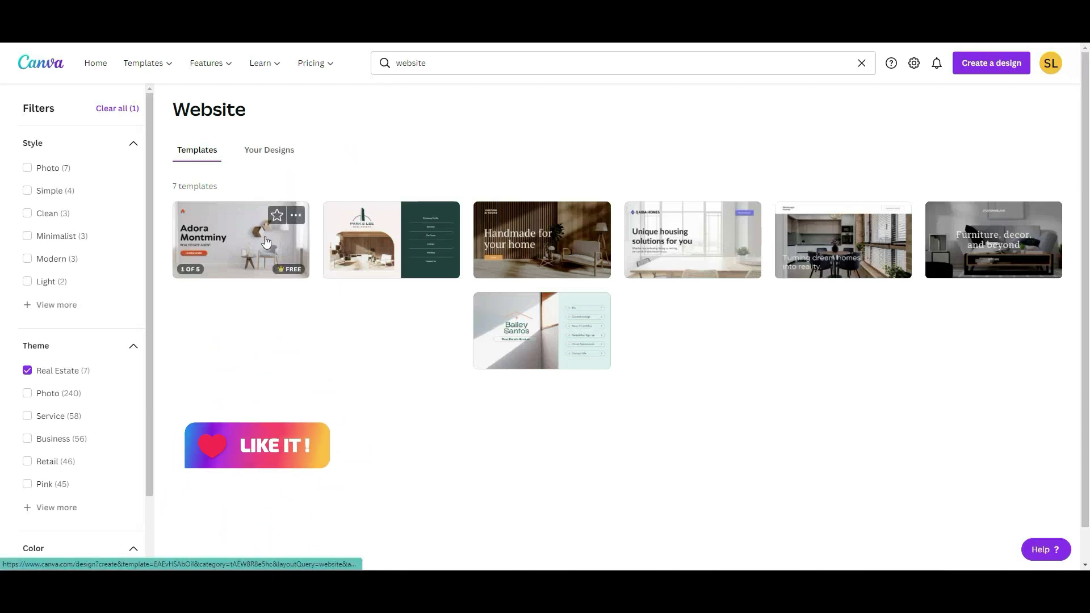
{"action": "mouse_move", "coordinate": [282, 277]}
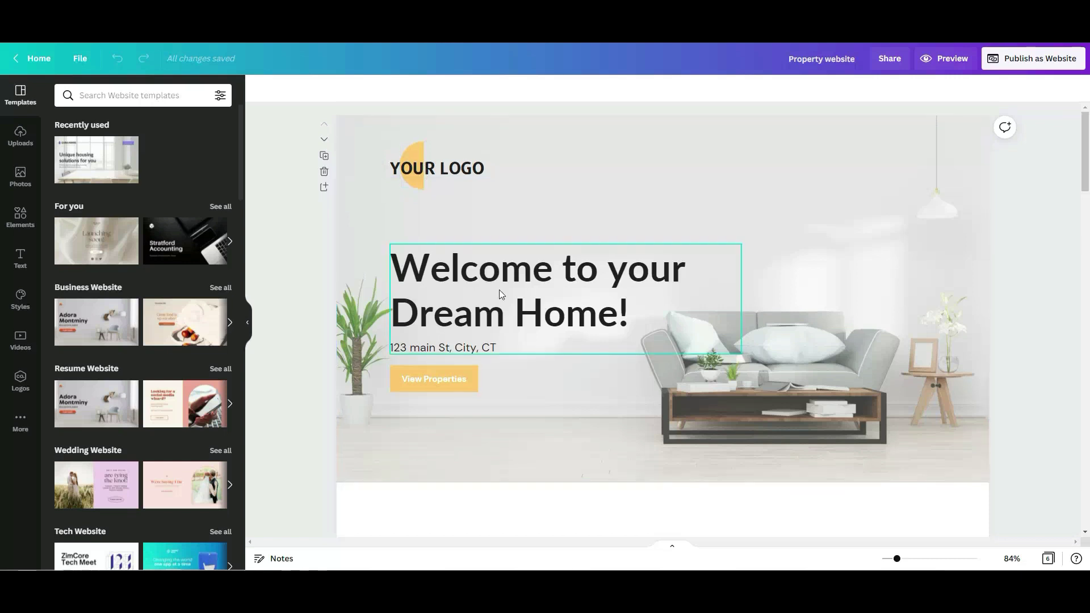
Step: Ungroup the hero headline and delete the '!' after 'Home'
{"action": "left_click", "coordinate": [521, 278]}
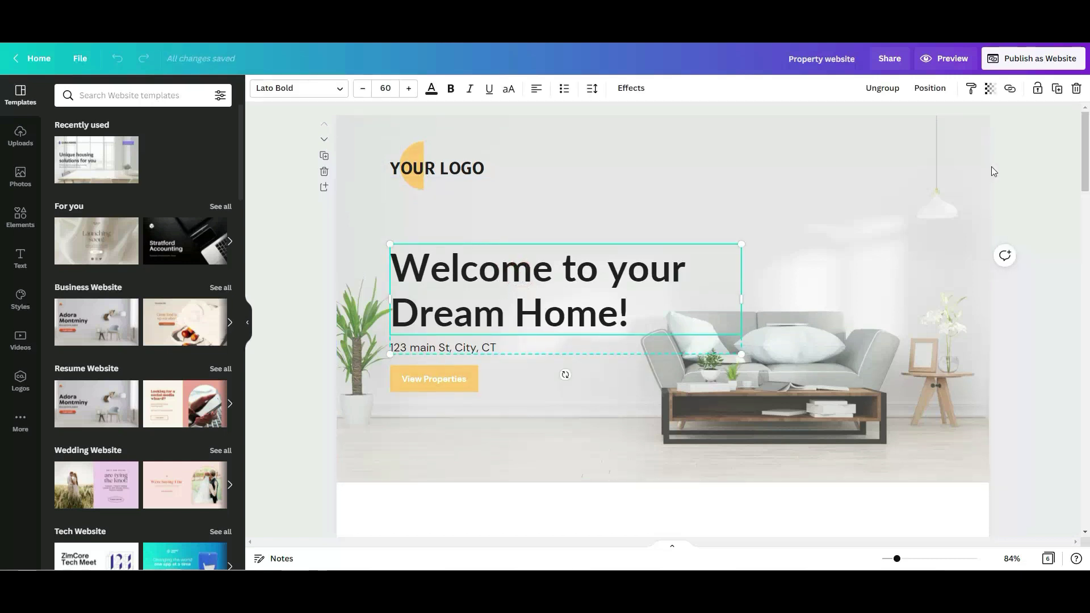
{"action": "left_click", "coordinate": [883, 89]}
{"action": "left_click", "coordinate": [1020, 202]}
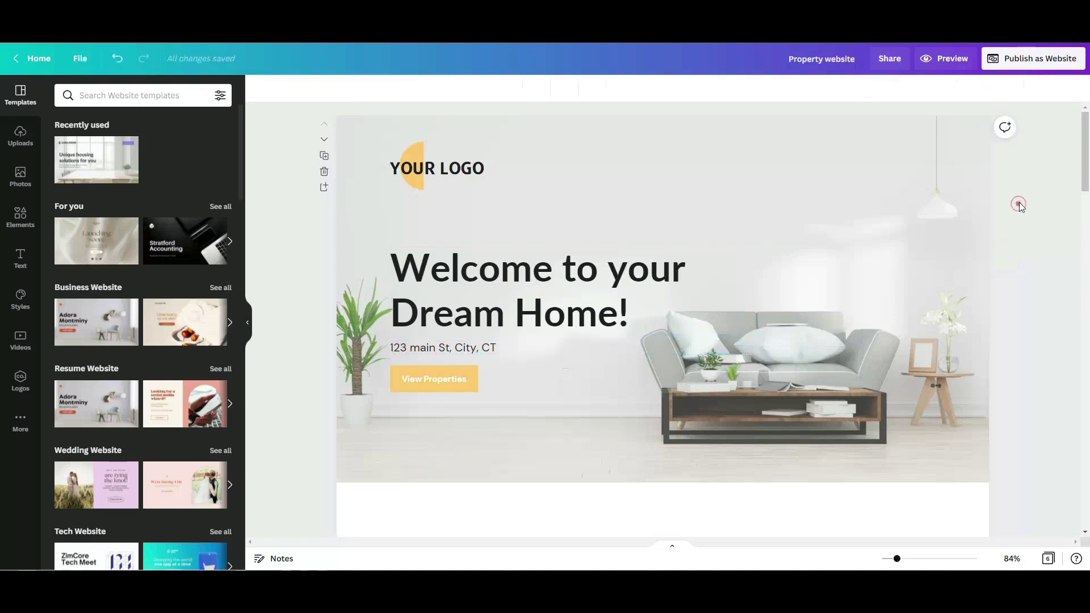
{"action": "left_click", "coordinate": [550, 288]}
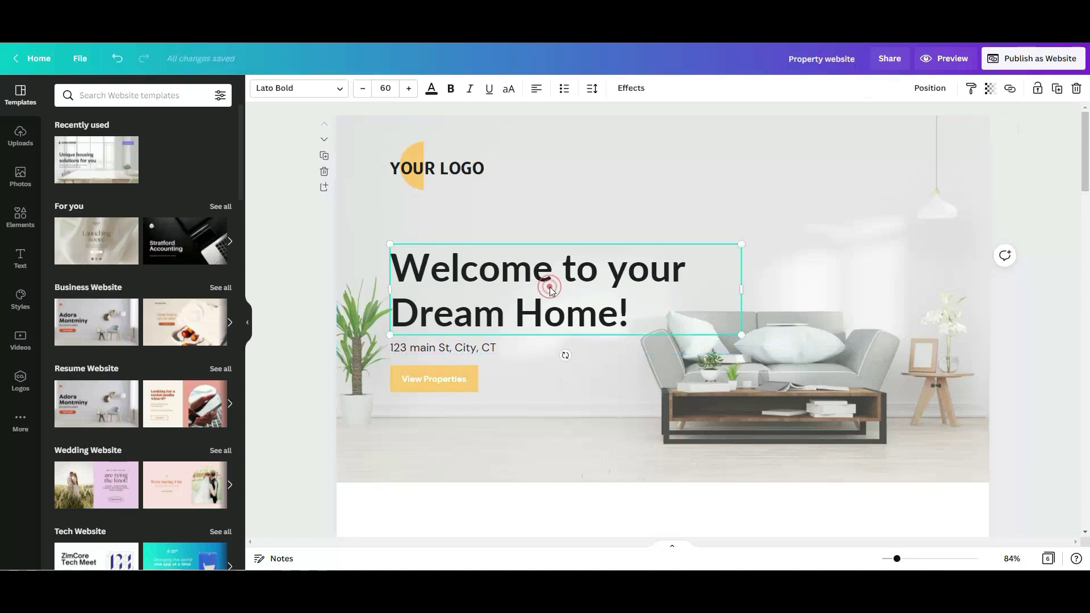
{"action": "double_click", "coordinate": [632, 314]}
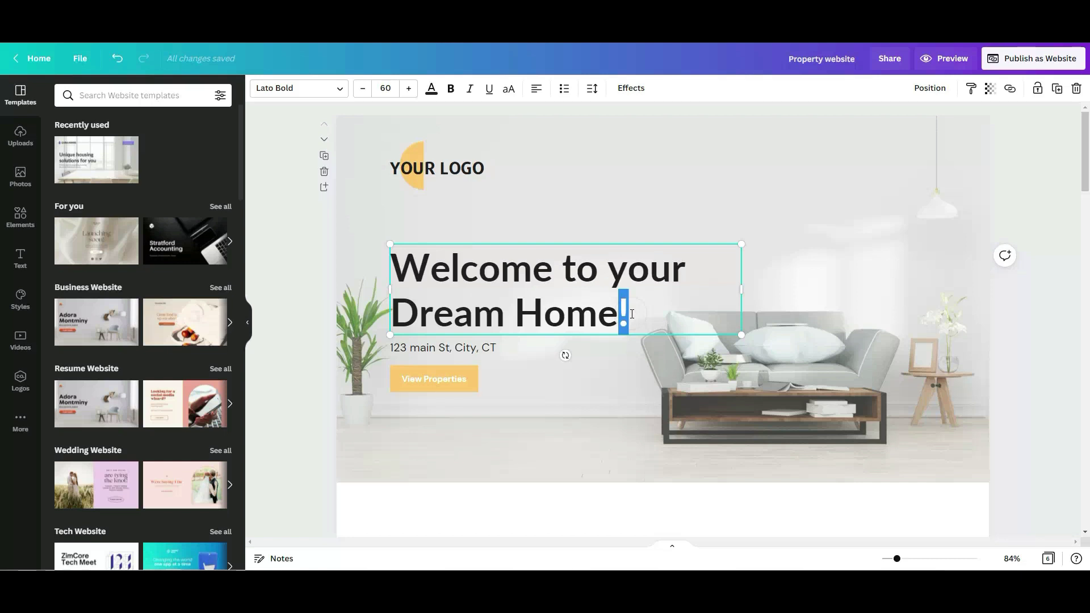
{"action": "key", "text": "BackSpace"}
{"action": "left_click", "coordinate": [328, 377]}
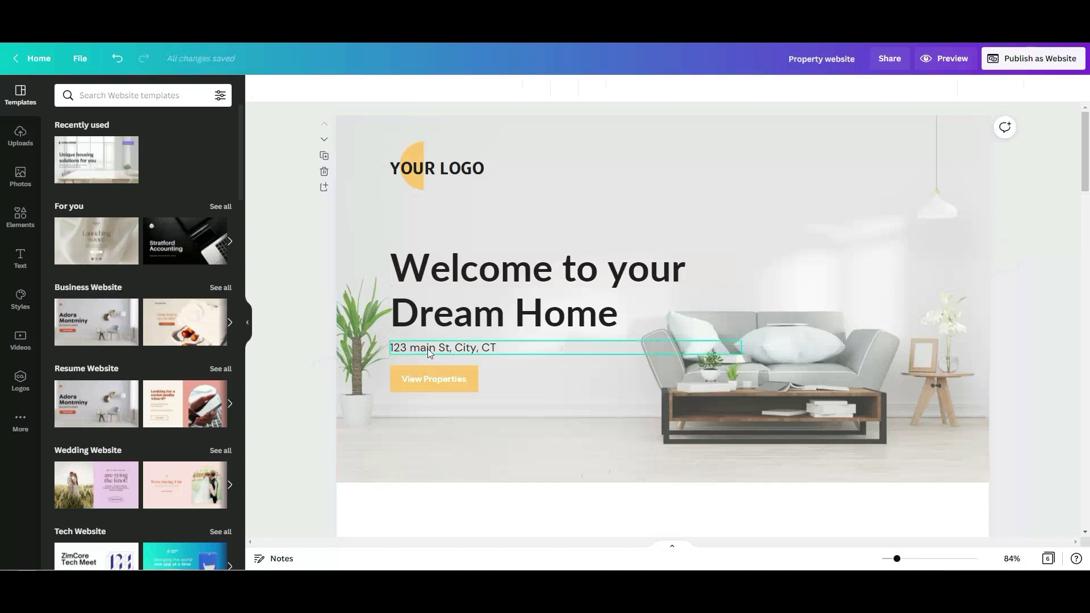
Step: Open the hero's address line for editing, then deselect it
{"action": "left_click", "coordinate": [462, 353]}
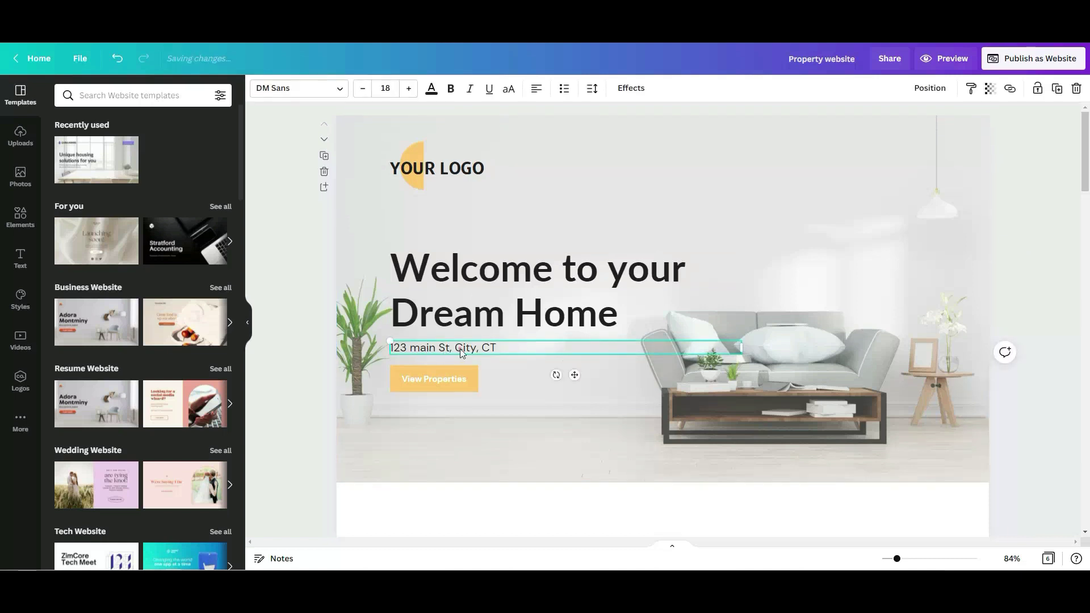
{"action": "double_click", "coordinate": [503, 347]}
{"action": "left_click", "coordinate": [504, 348]}
{"action": "left_click", "coordinate": [287, 402]}
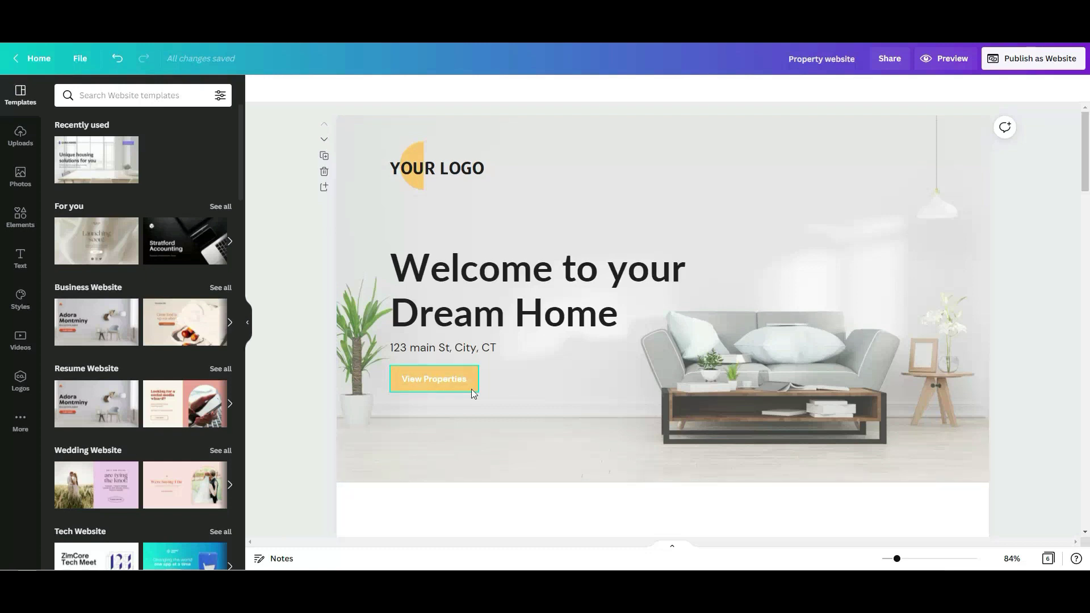
{"action": "left_click", "coordinate": [472, 388]}
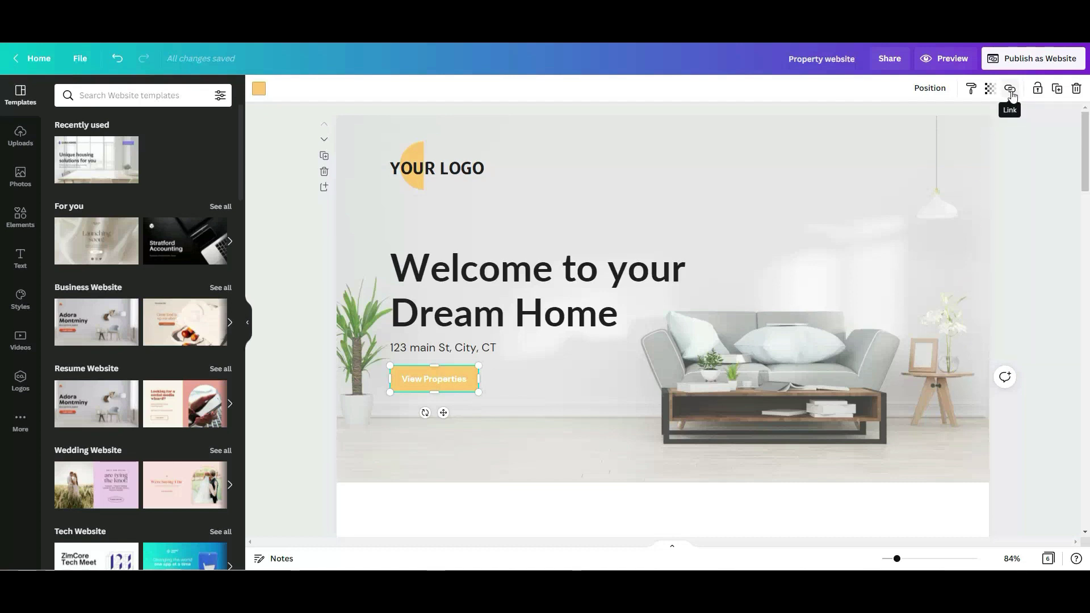
{"action": "left_click", "coordinate": [1012, 91]}
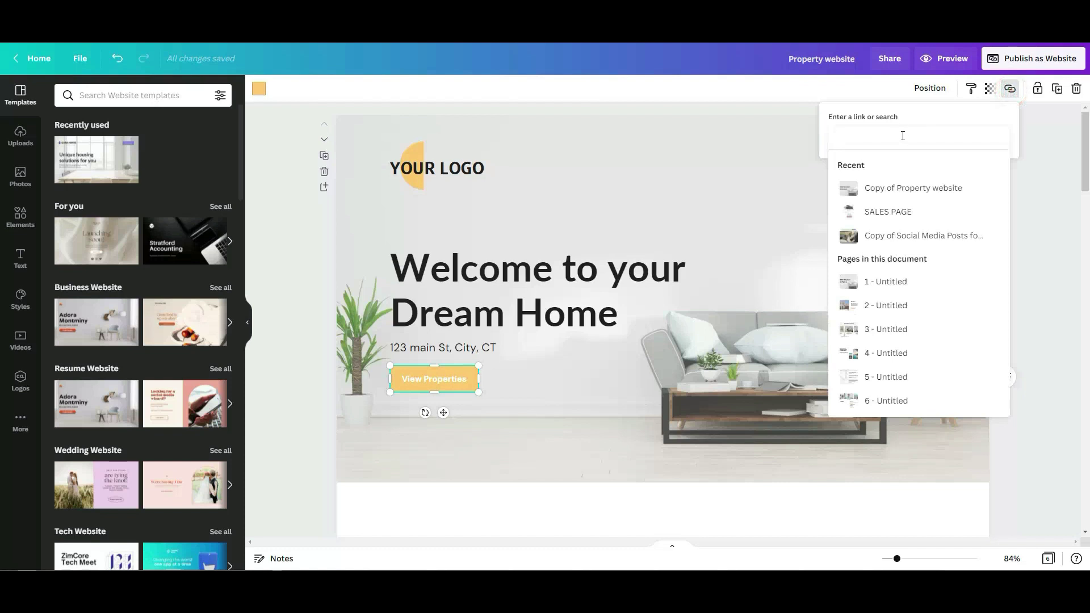
{"action": "left_click", "coordinate": [1025, 173]}
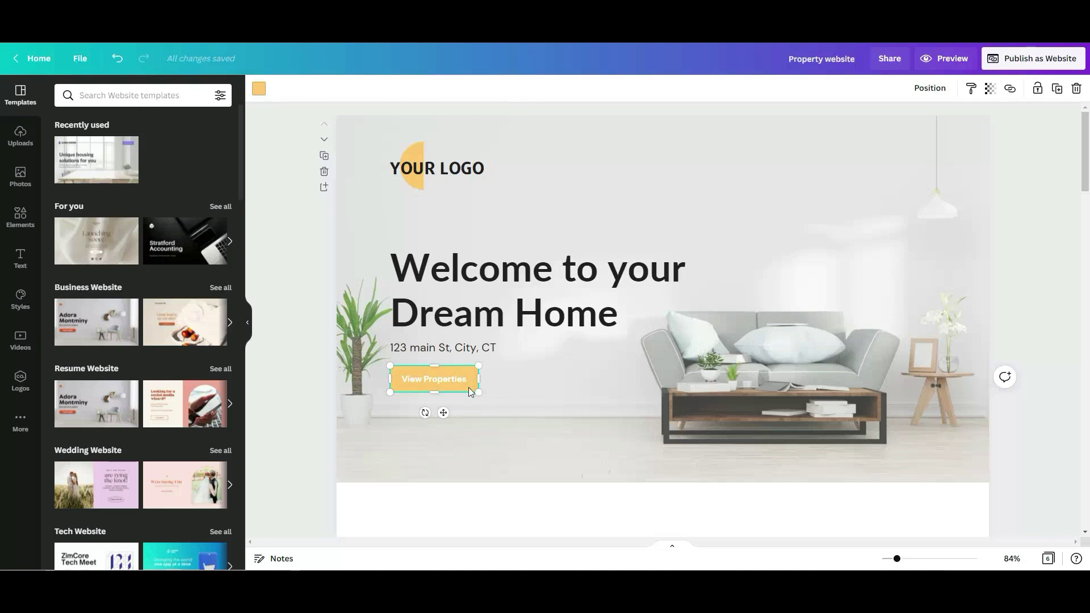
{"action": "left_click", "coordinate": [446, 380]}
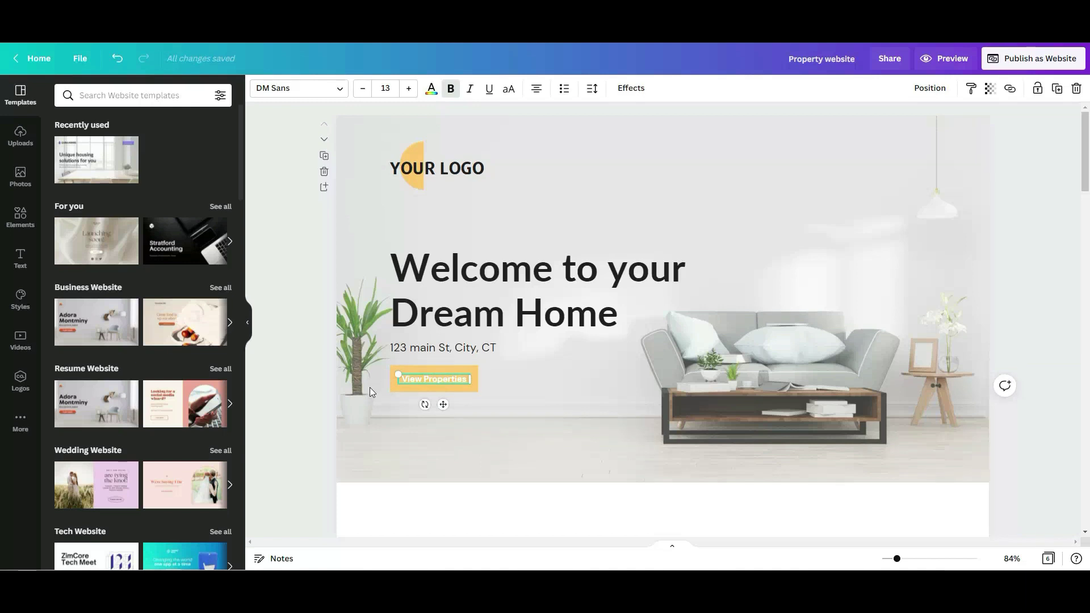
{"action": "left_click", "coordinate": [583, 423]}
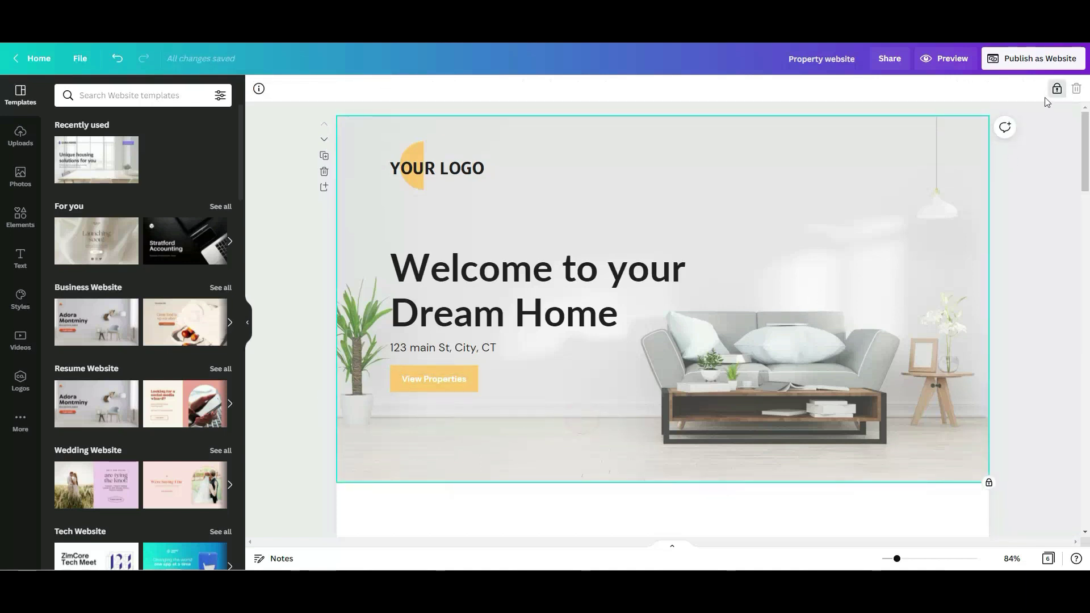
Step: Unlock the hero's living-room background photo
{"action": "left_click", "coordinate": [1058, 89]}
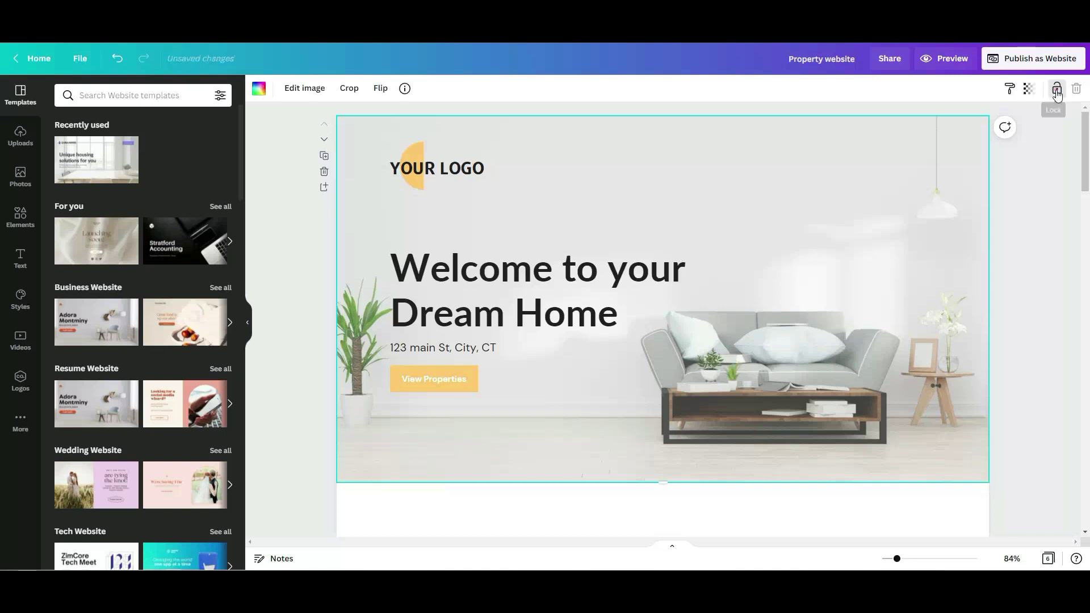
{"action": "left_click", "coordinate": [1006, 309]}
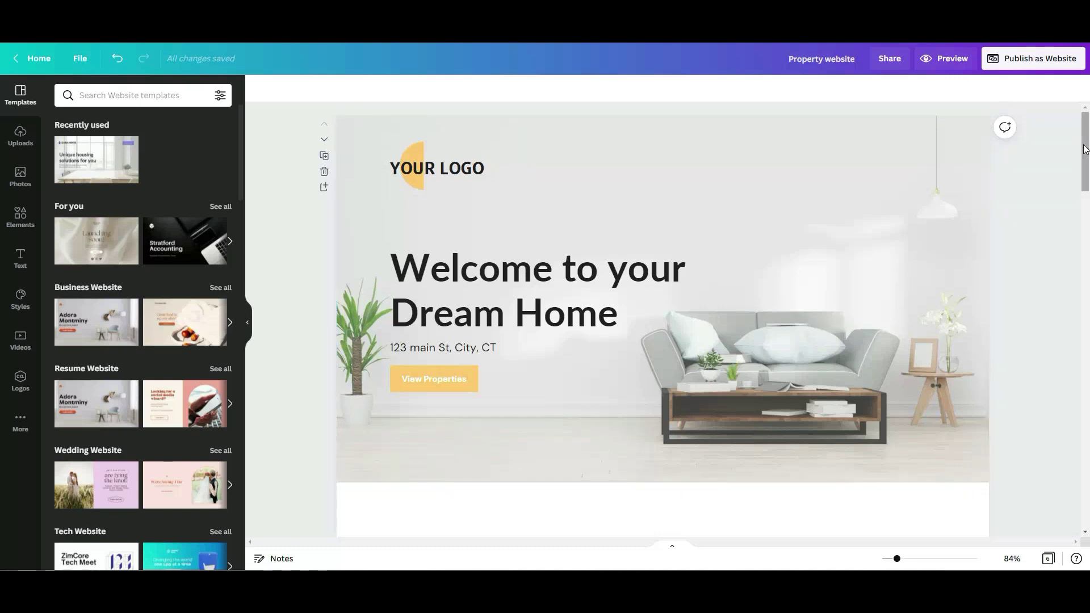
Step: Scroll down to the Colonial section and check the Colonial heading's font
{"action": "left_click_drag", "start_coordinate": [1088, 147], "coordinate": [1085, 172]}
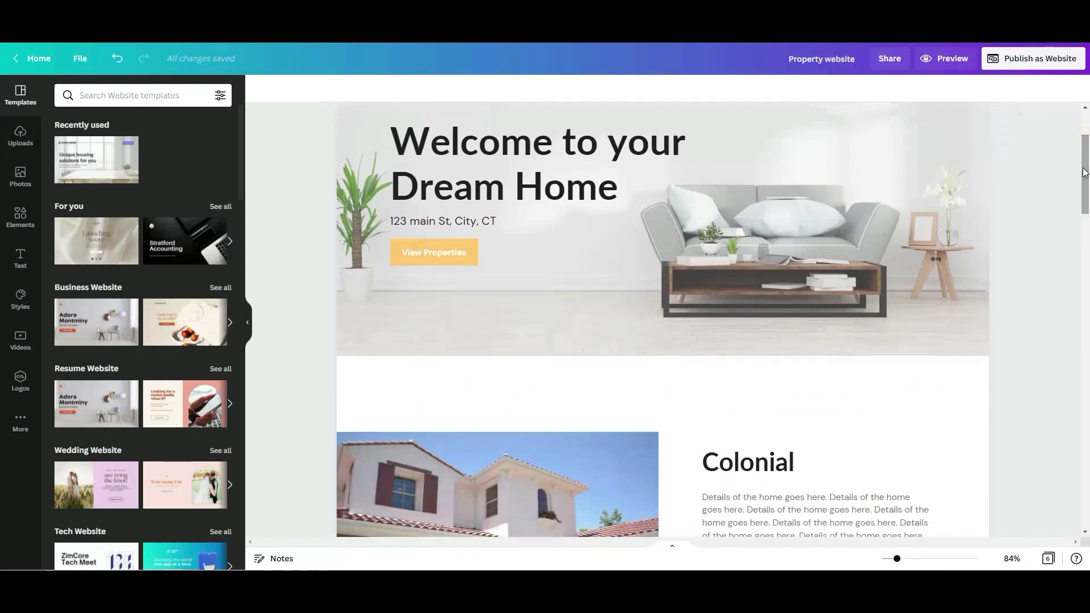
{"action": "left_click_drag", "start_coordinate": [1084, 172], "coordinate": [1084, 215]}
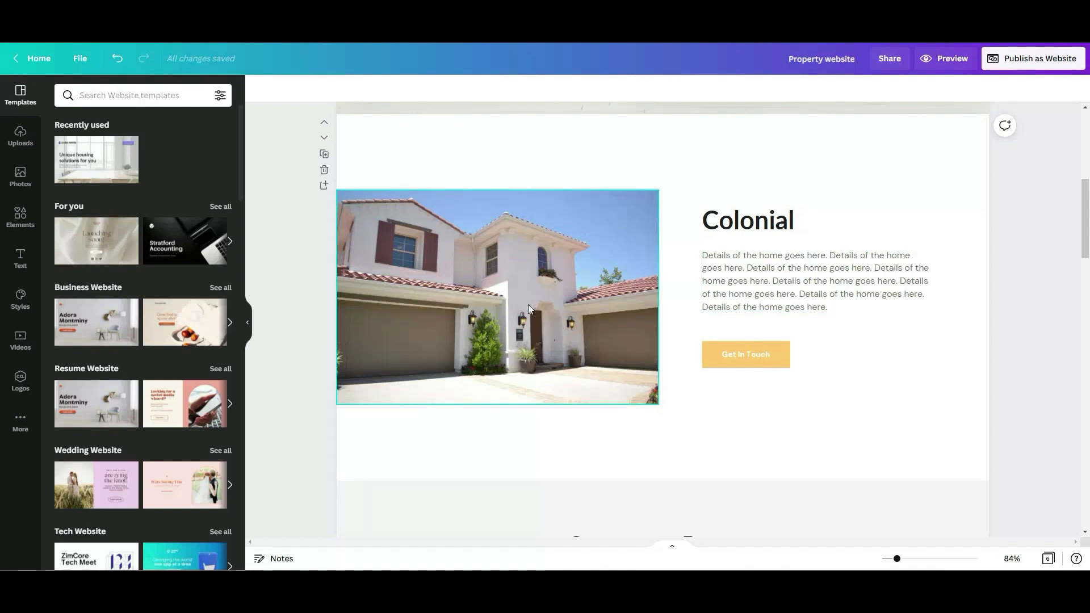
{"action": "left_click", "coordinate": [748, 233]}
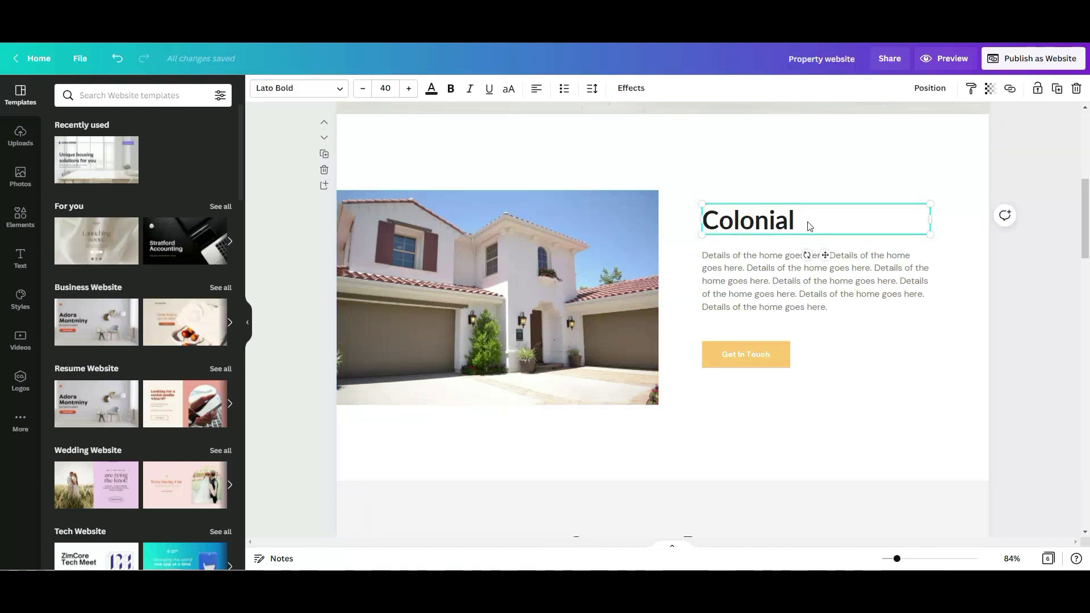
{"action": "left_click", "coordinate": [1043, 293]}
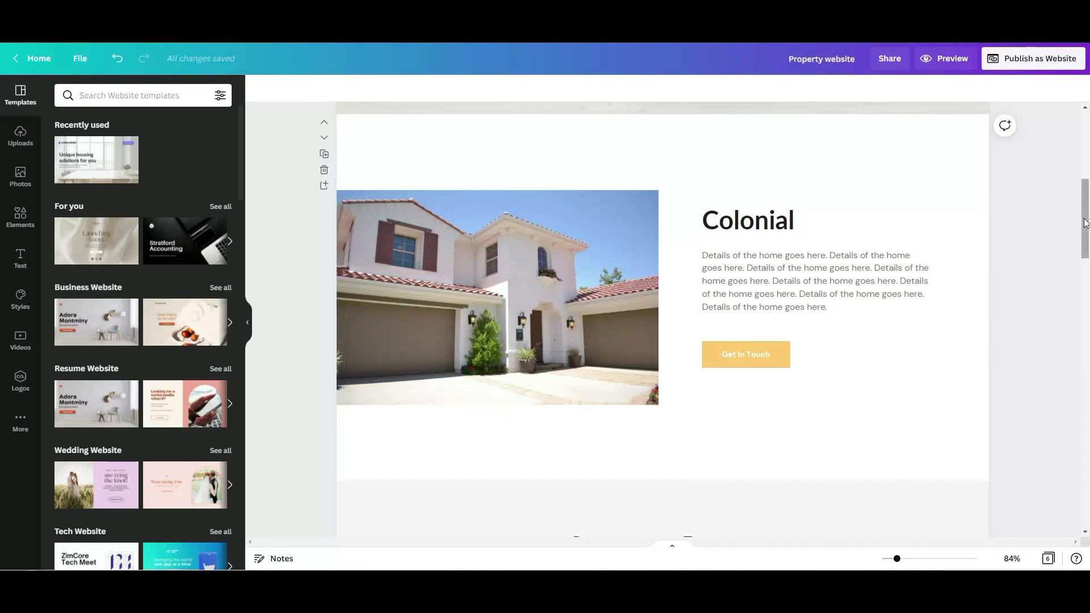
{"action": "scroll", "coordinate": [1086, 219], "scroll_direction": "up", "scroll_amount": 4}
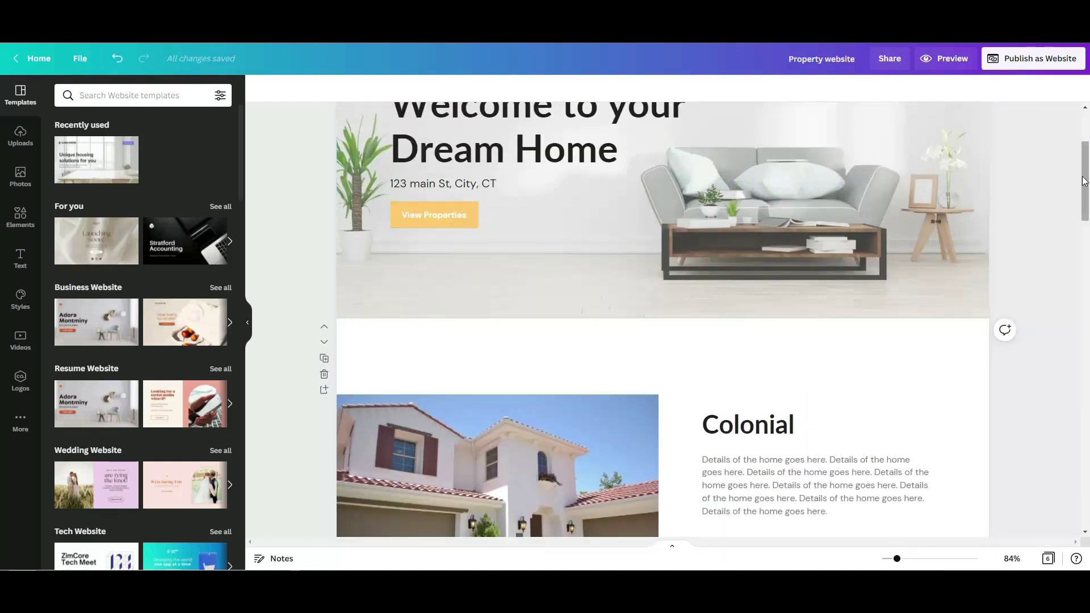
Step: Scroll through Gorgeous Rooms, checking the Large Kitchen card, down to the pool section
{"action": "left_click_drag", "start_coordinate": [1085, 181], "coordinate": [1074, 271]}
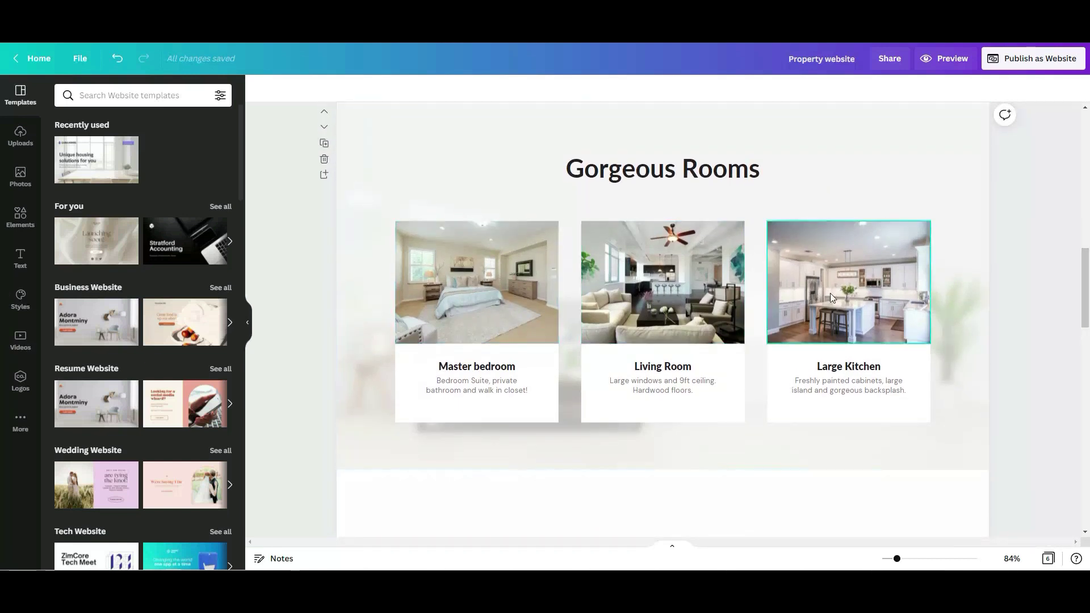
{"action": "left_click", "coordinate": [854, 396]}
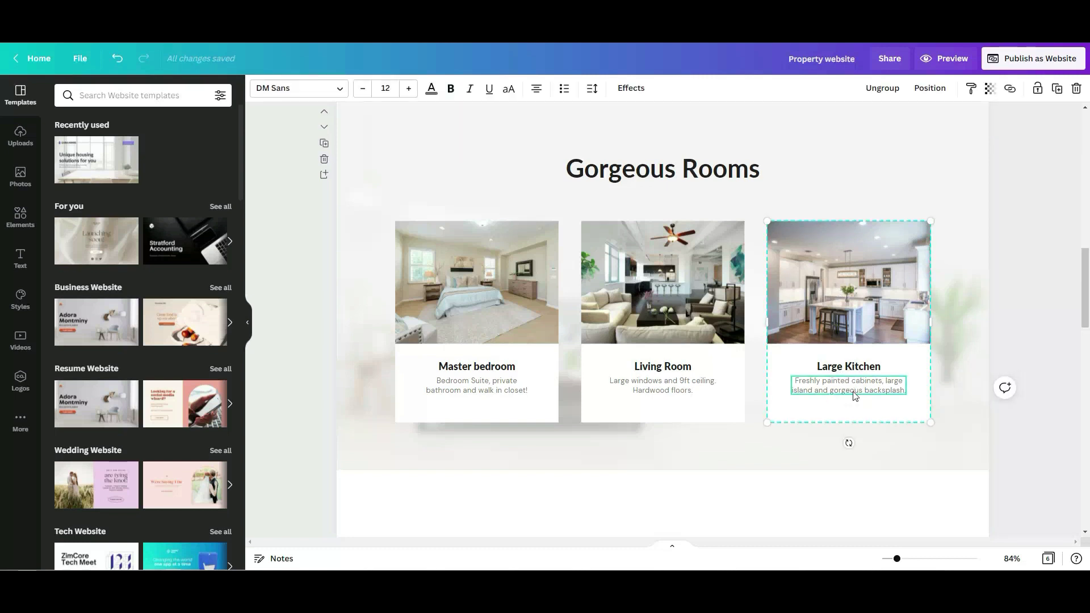
{"action": "left_click", "coordinate": [1039, 281]}
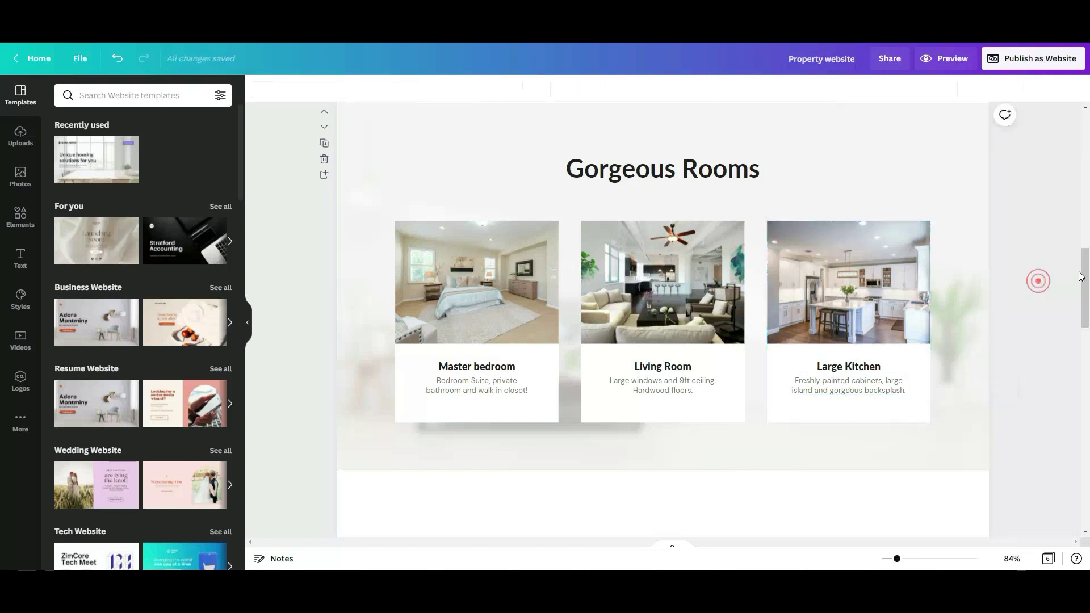
{"action": "left_click_drag", "start_coordinate": [1081, 277], "coordinate": [1082, 335]}
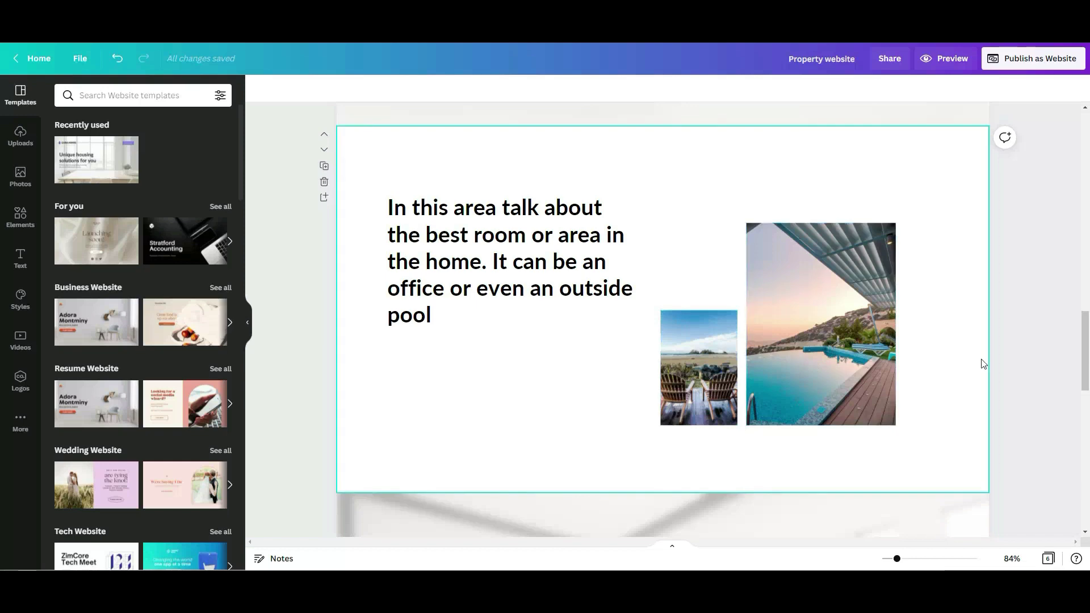
Step: Scroll past the Testimonials down to the team photos and contact details
{"action": "left_click_drag", "start_coordinate": [1083, 363], "coordinate": [1084, 447]}
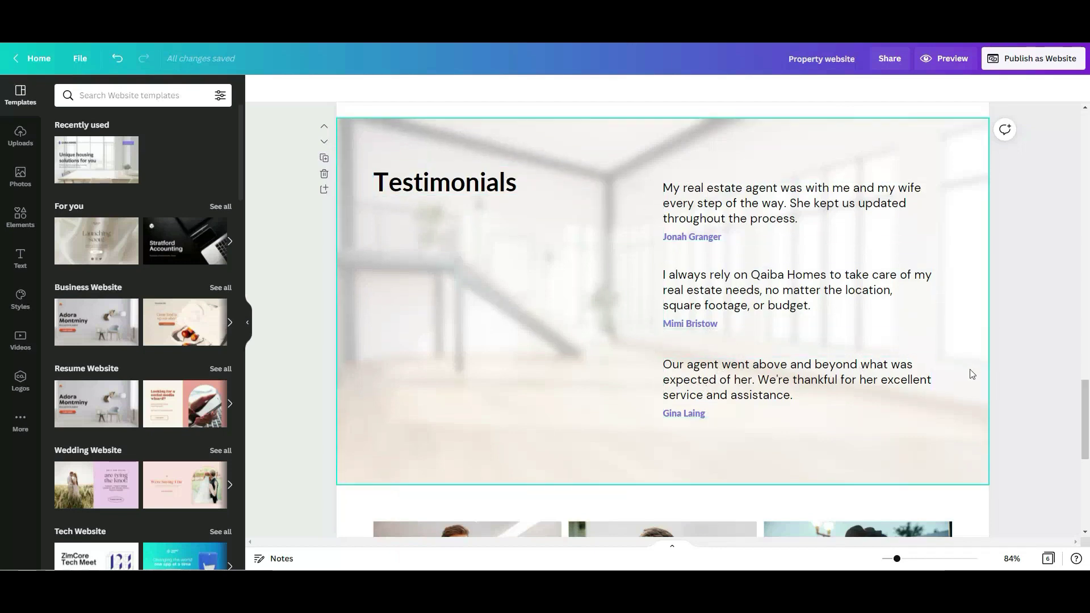
{"action": "left_click_drag", "start_coordinate": [1084, 406], "coordinate": [1081, 460]}
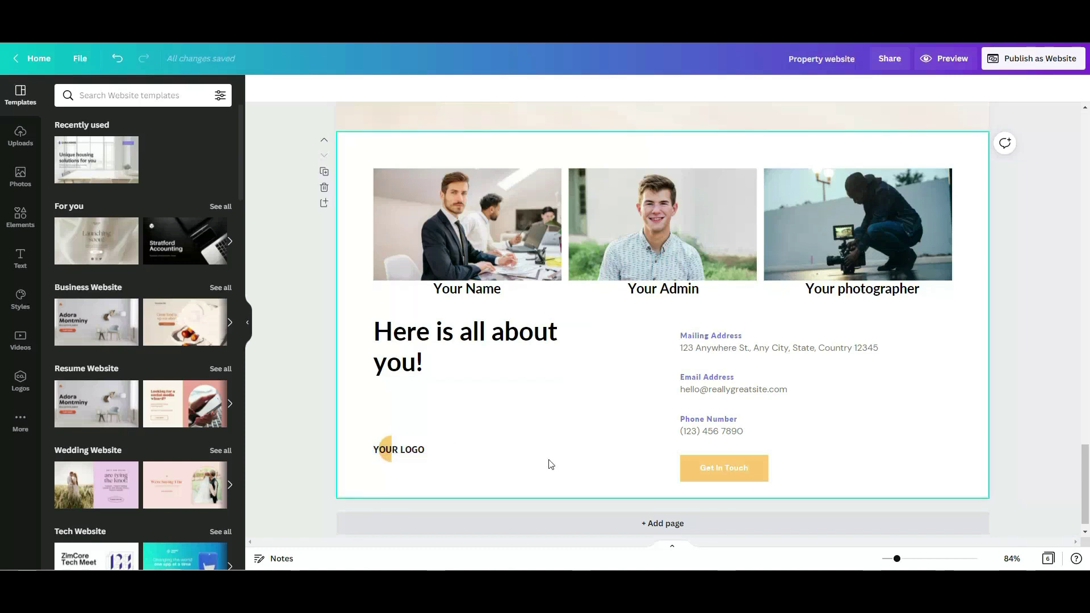
Step: Check the YOUR LOGO text, then scroll back up to the 'Welcome to your Dream Home' hero
{"action": "left_click", "coordinate": [379, 451]}
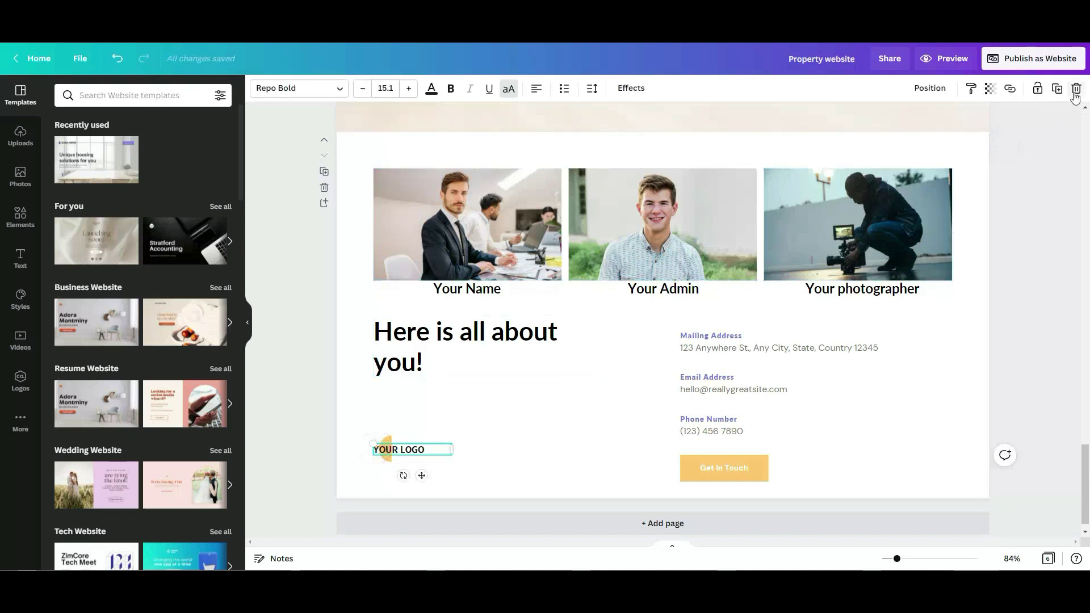
{"action": "left_click", "coordinate": [526, 420]}
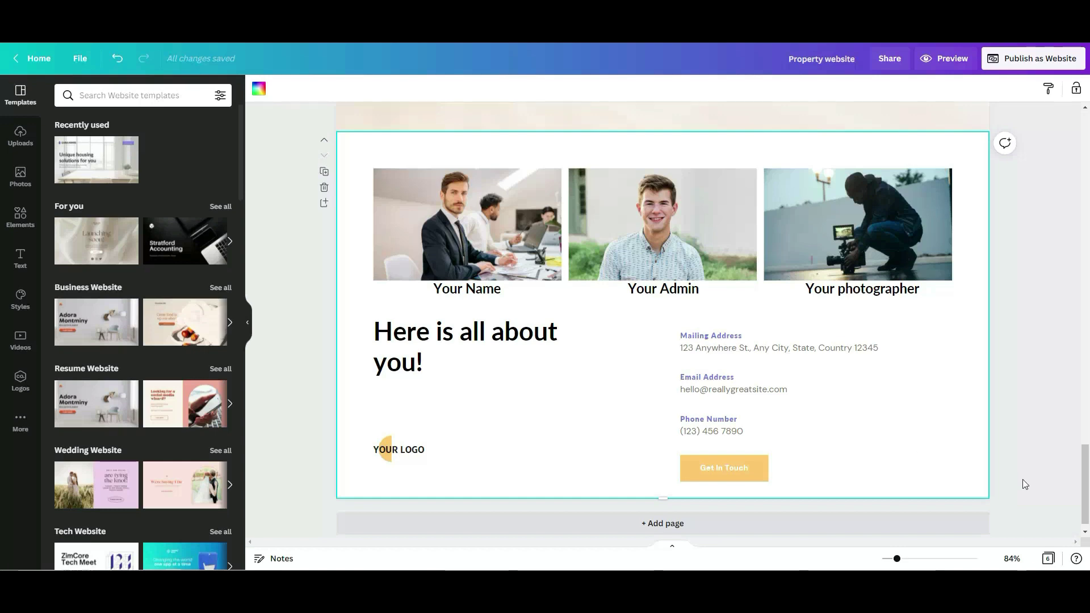
{"action": "scroll", "coordinate": [1073, 489], "scroll_direction": "up", "scroll_amount": 15}
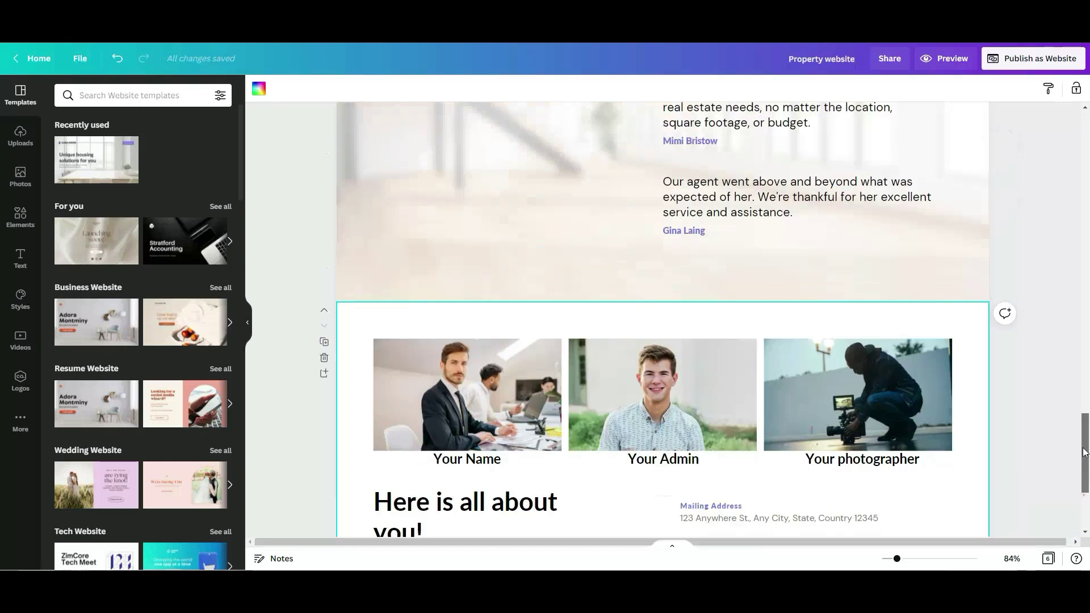
{"action": "scroll", "coordinate": [1080, 494], "scroll_direction": "up", "scroll_amount": 4}
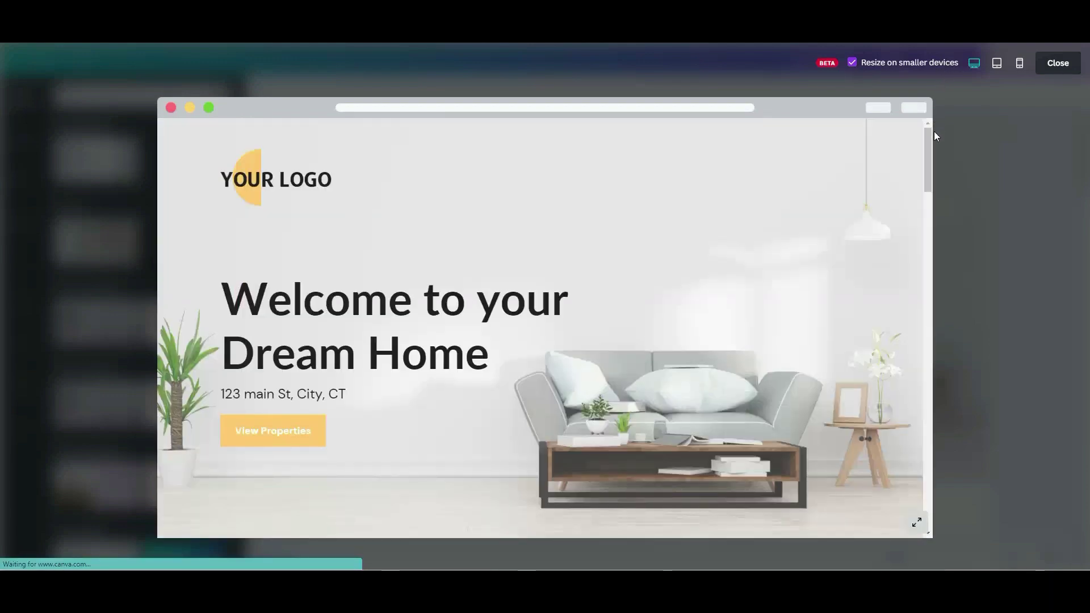
Step: Scroll the desktop preview down to the contact section, then switch to the mobile view
{"action": "left_click_drag", "start_coordinate": [929, 145], "coordinate": [923, 498]}
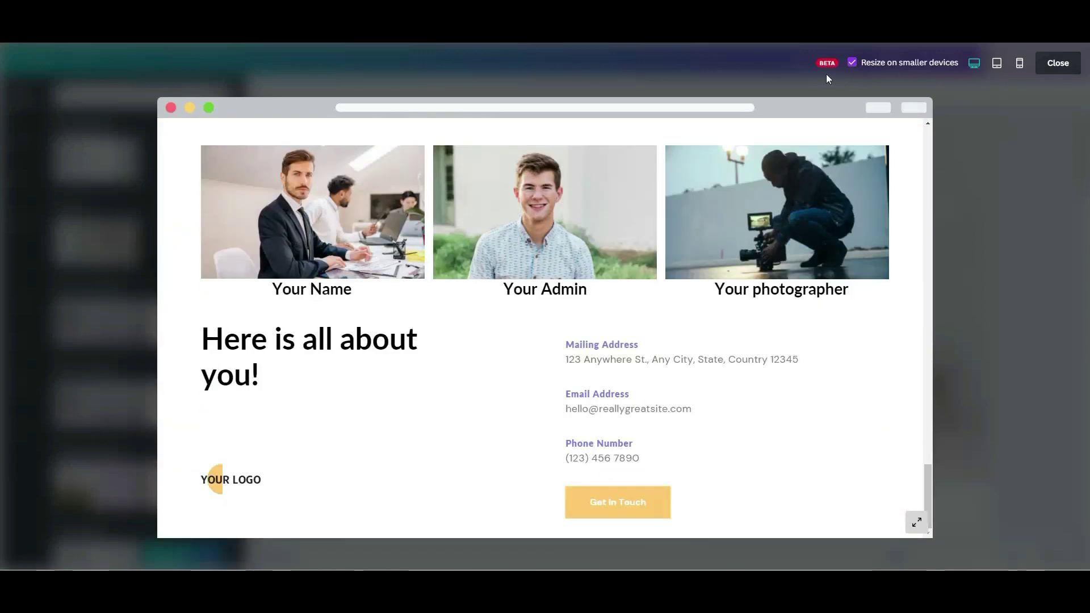
{"action": "left_click", "coordinate": [1021, 67]}
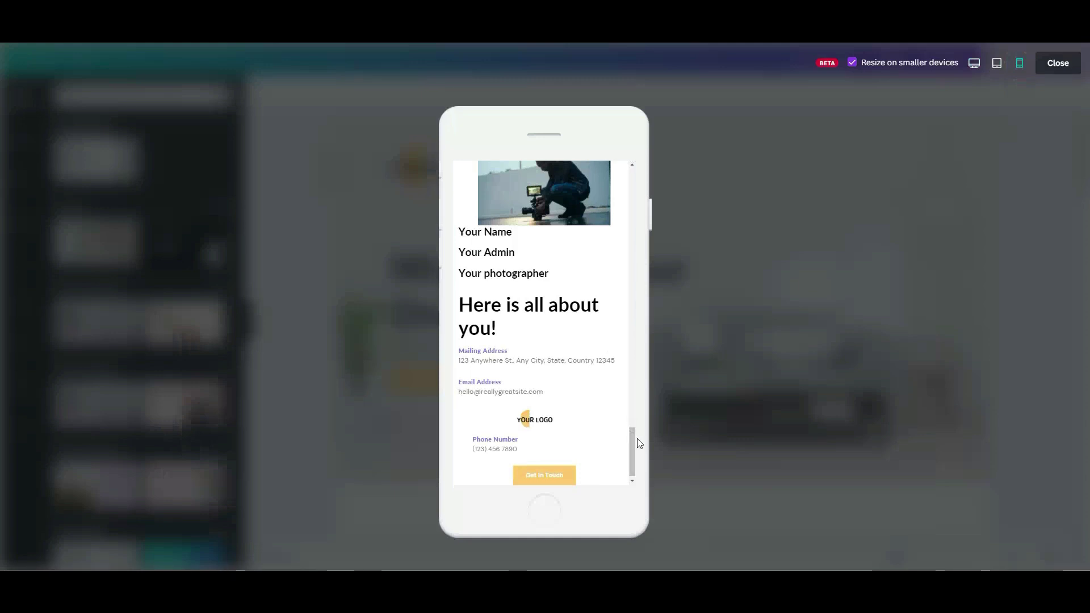
Step: Scroll the phone mockup, then close the preview and return to the editor
{"action": "mouse_move", "coordinate": [633, 439]}
{"action": "left_mouse_down"}
{"action": "mouse_move", "coordinate": [638, 151]}
{"action": "mouse_move", "coordinate": [626, 454]}
{"action": "left_mouse_up"}
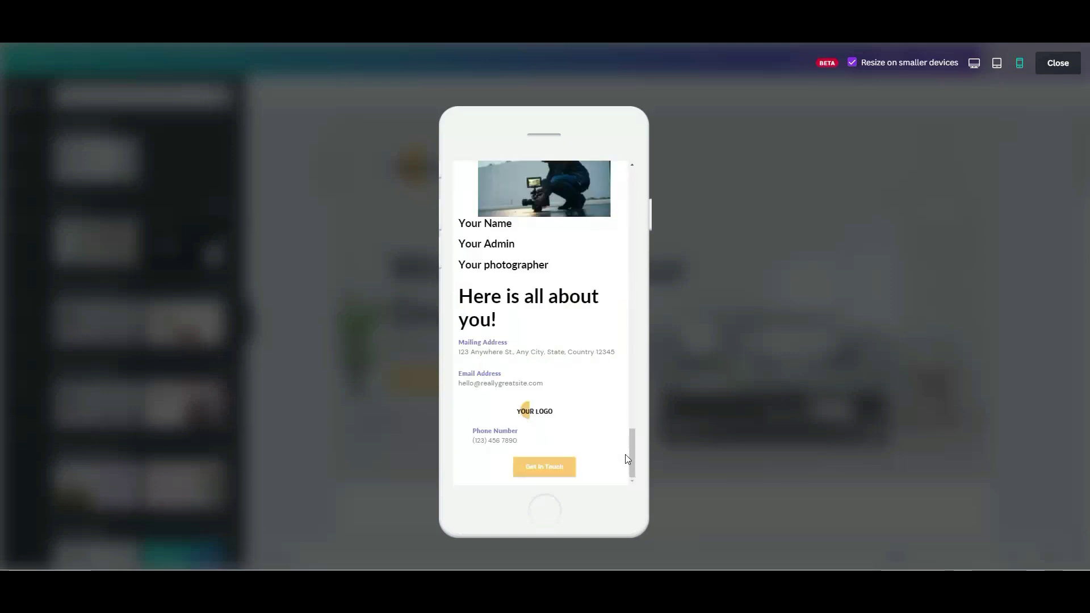
{"action": "left_click", "coordinate": [1056, 64]}
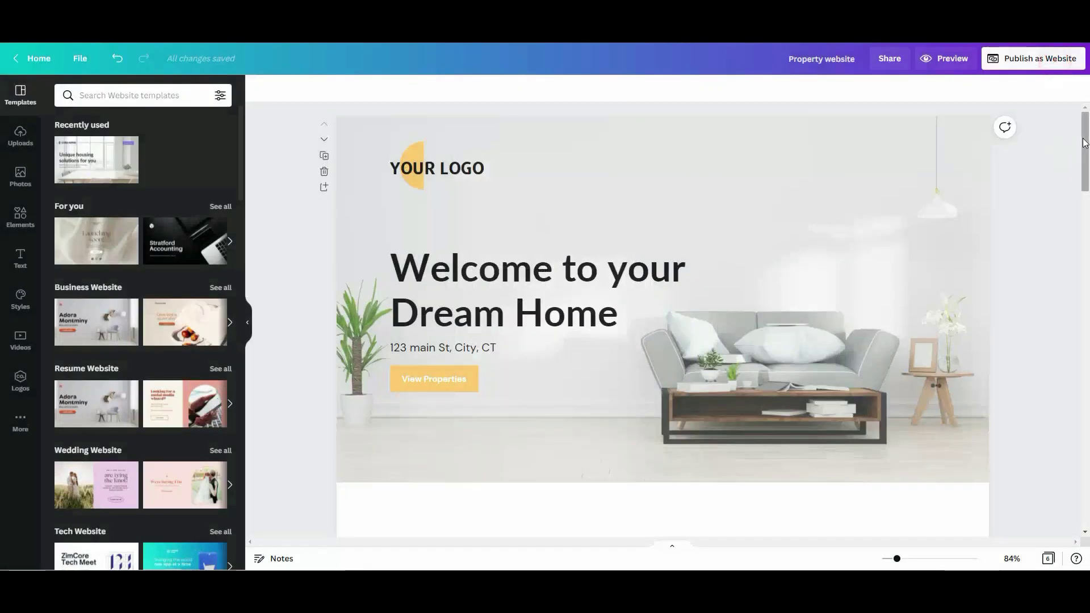